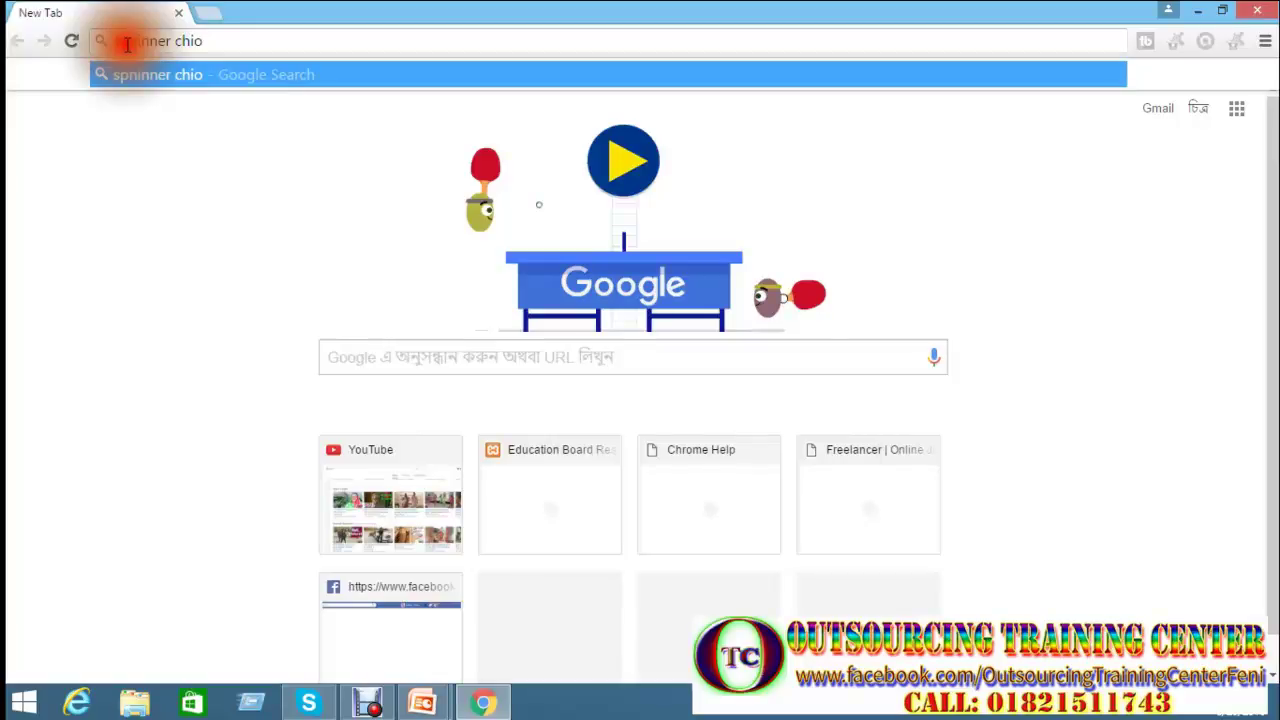
# - Search the web for spinnerchief and open the Spinner Chief website from the results
pyautogui.press('BackSpace')
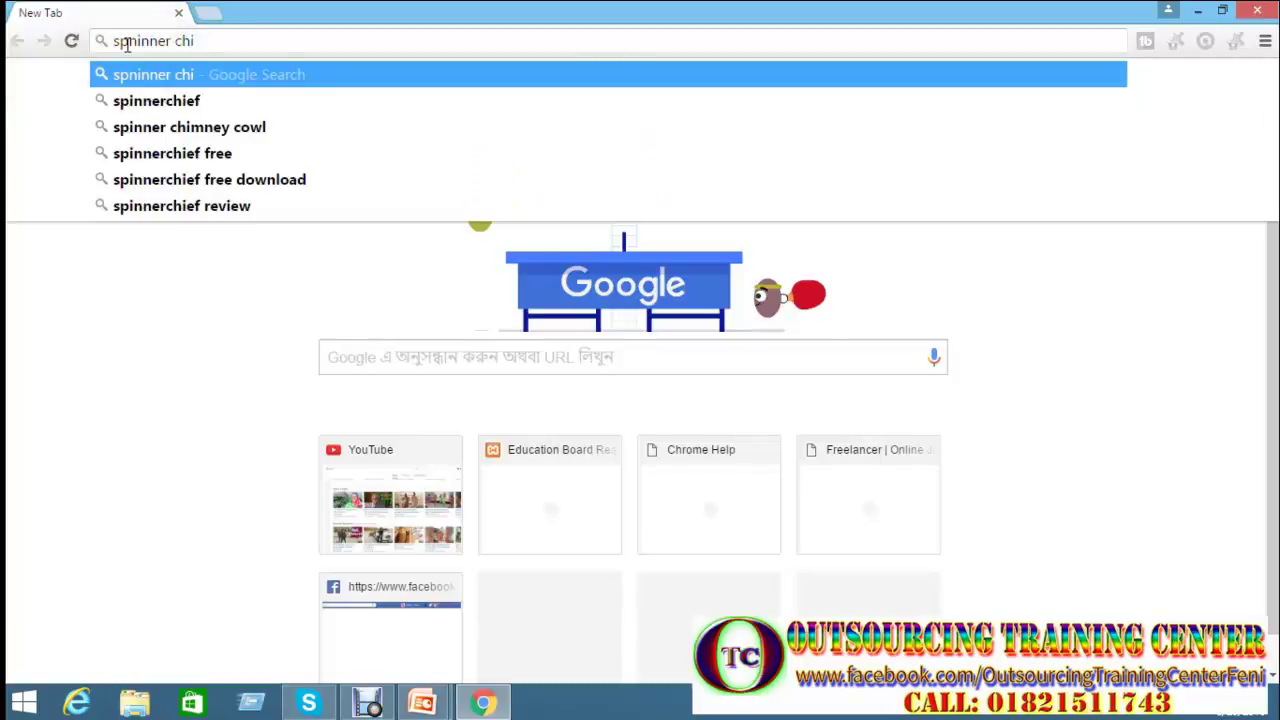
pyautogui.press('Down')
pyautogui.press('Return')
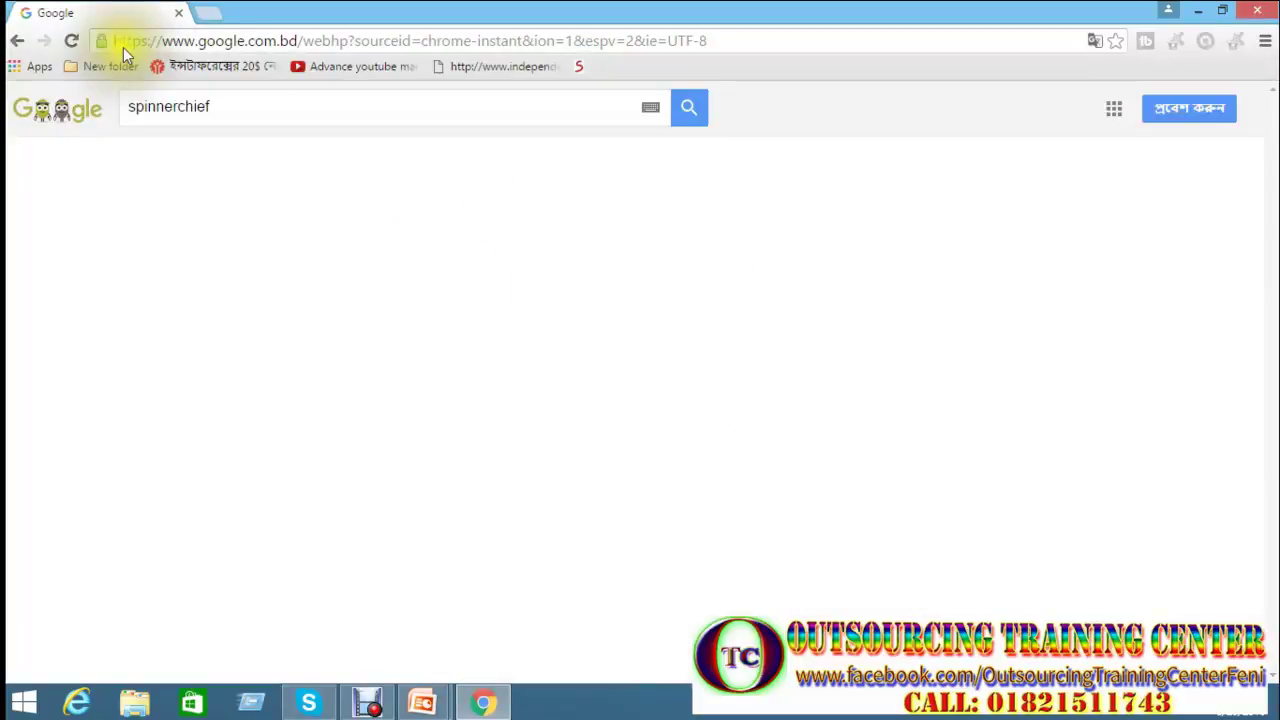
pyautogui.click(175, 360)
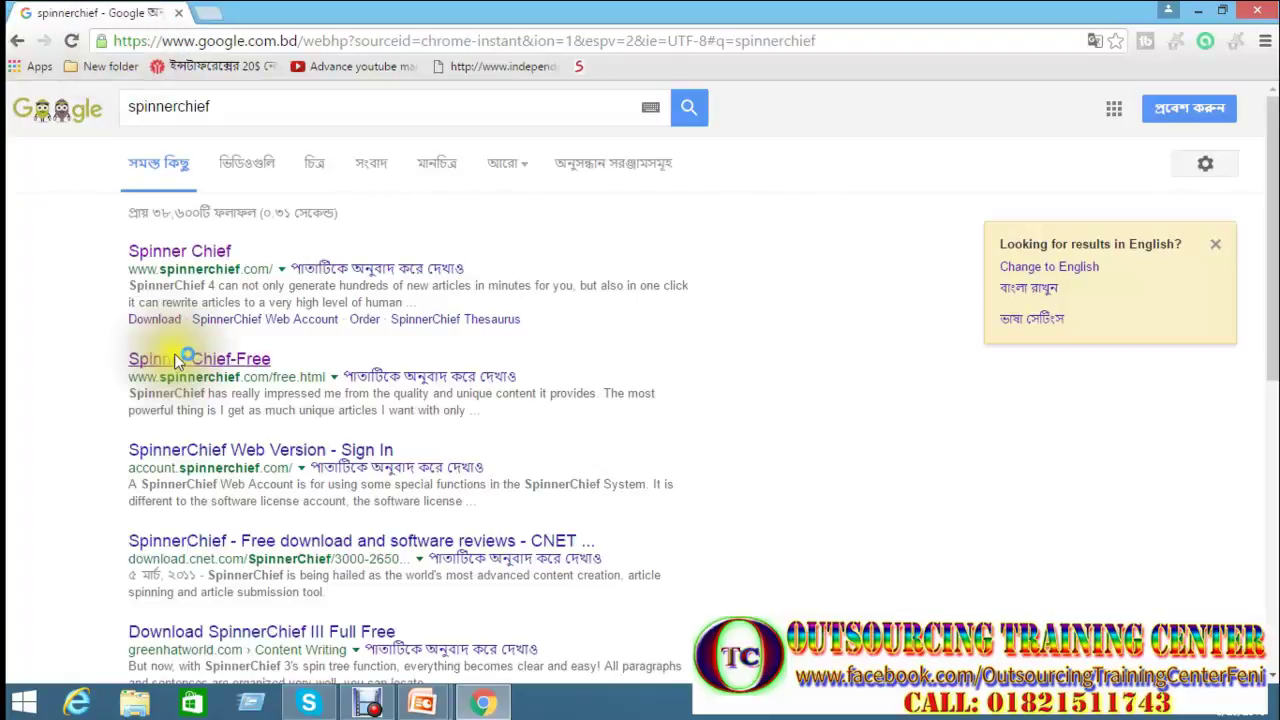
pyautogui.click(160, 253)
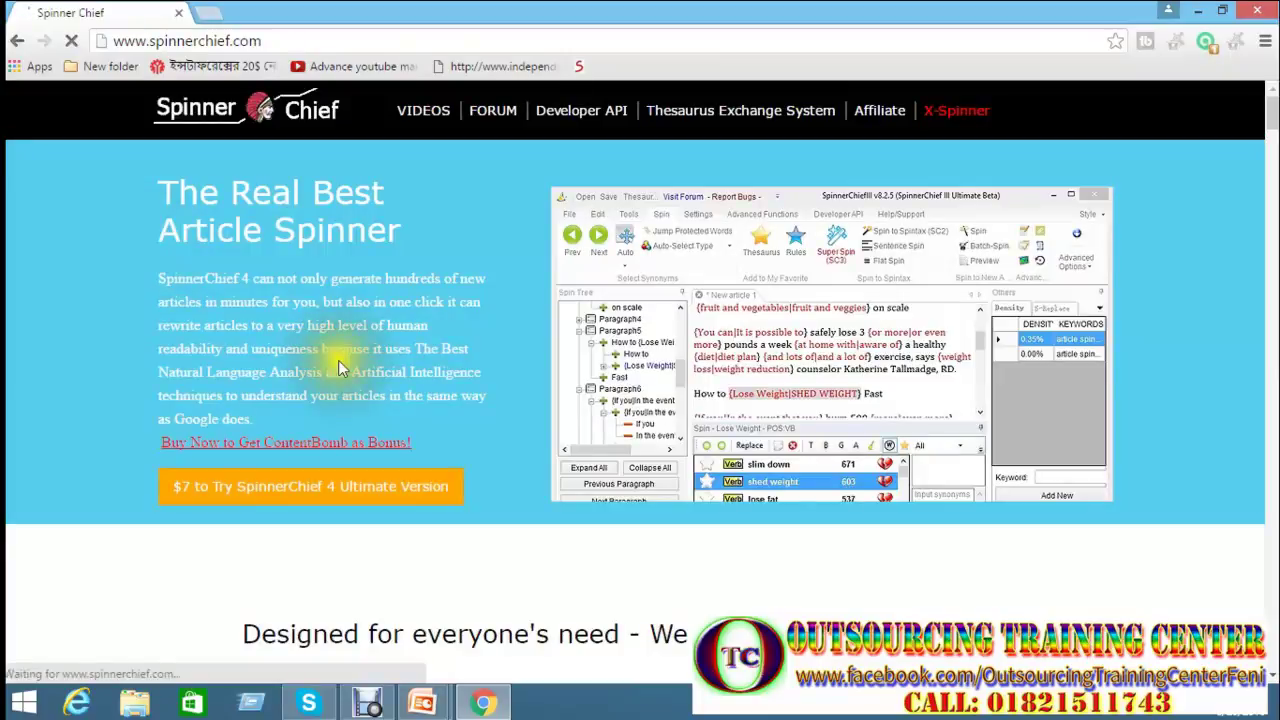
# - Review the SpinnerChief 4 version prices and open the download page for the Free Version
pyautogui.scroll(-4, 340, 345)
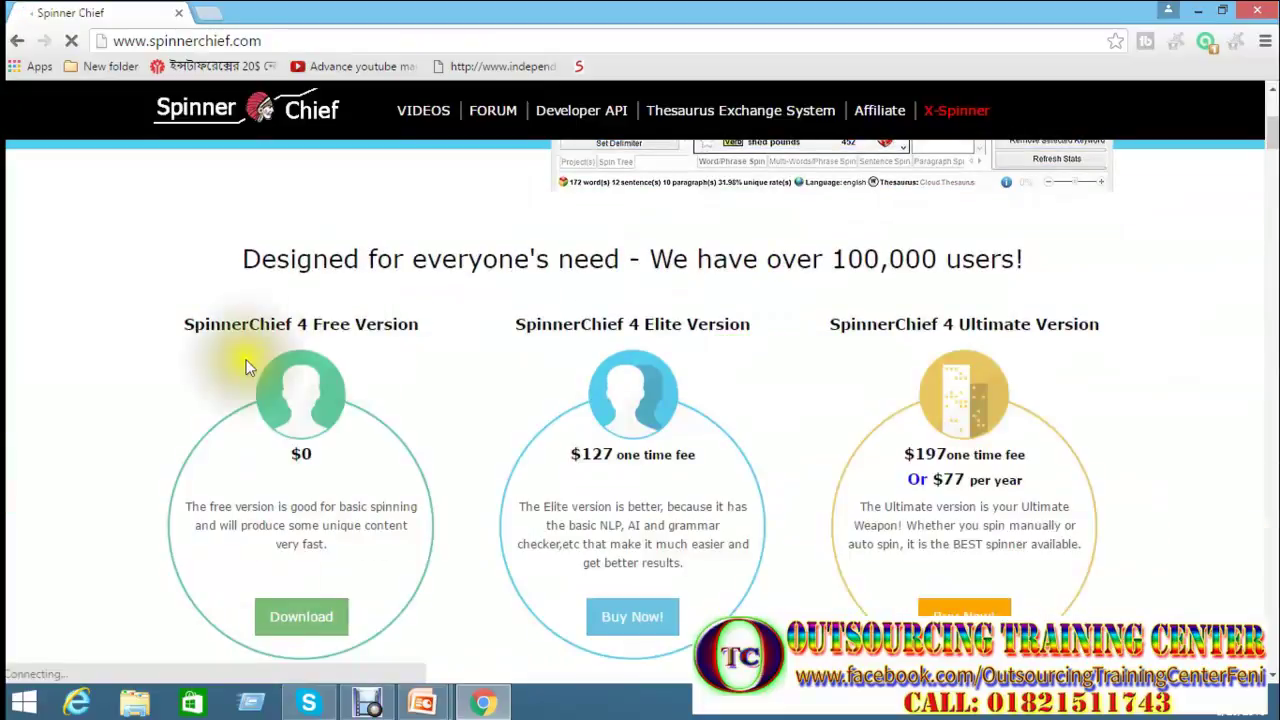
pyautogui.moveTo(191, 323); pyautogui.dragTo(350, 325)
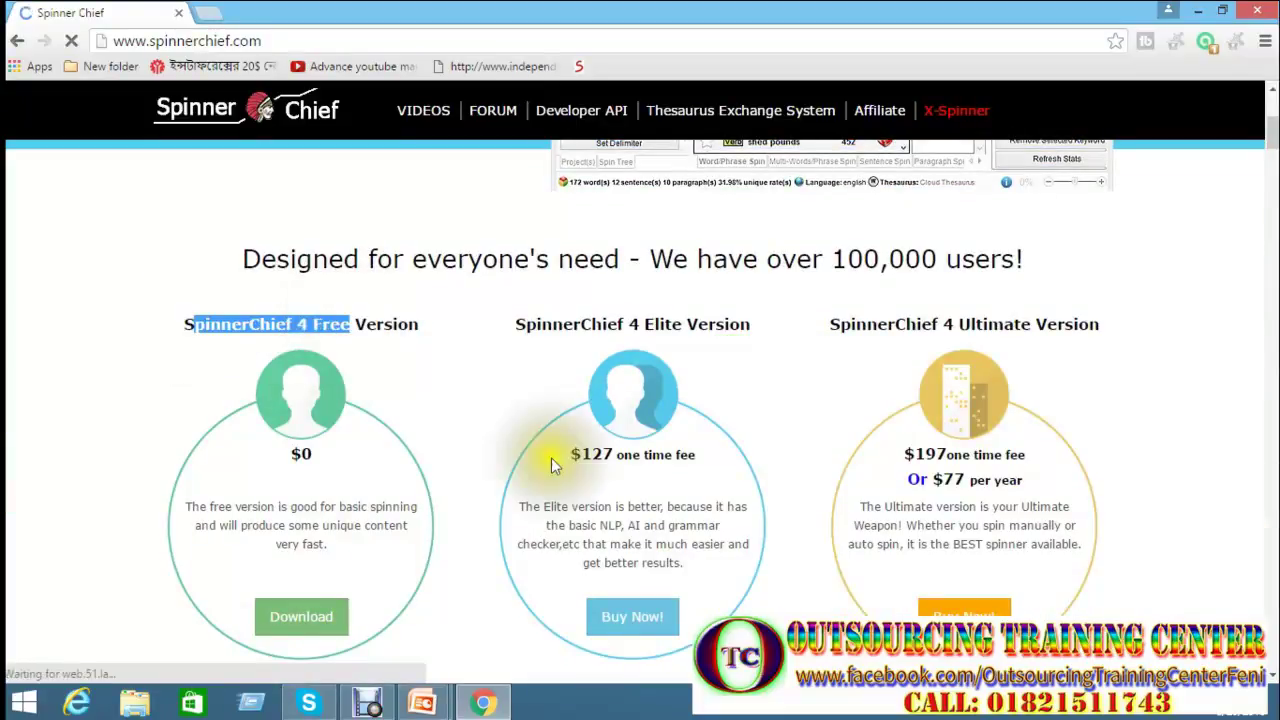
pyautogui.moveTo(581, 456); pyautogui.dragTo(634, 456)
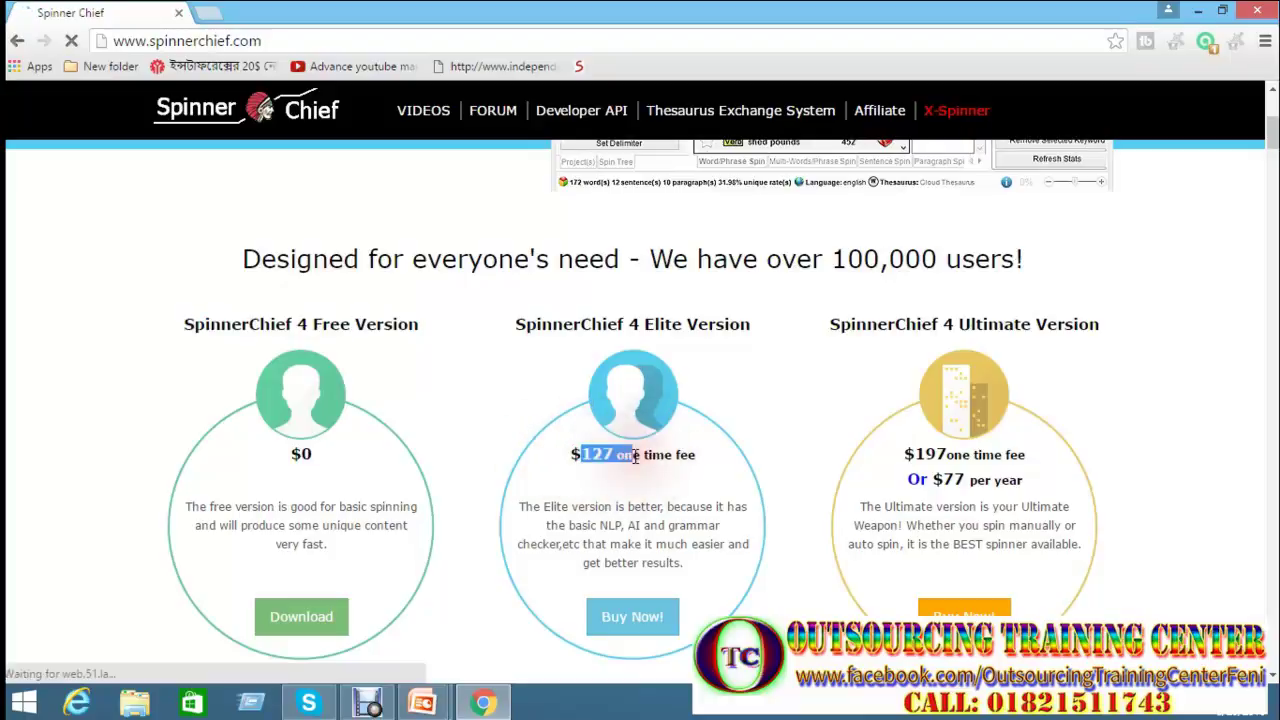
pyautogui.click(301, 625)
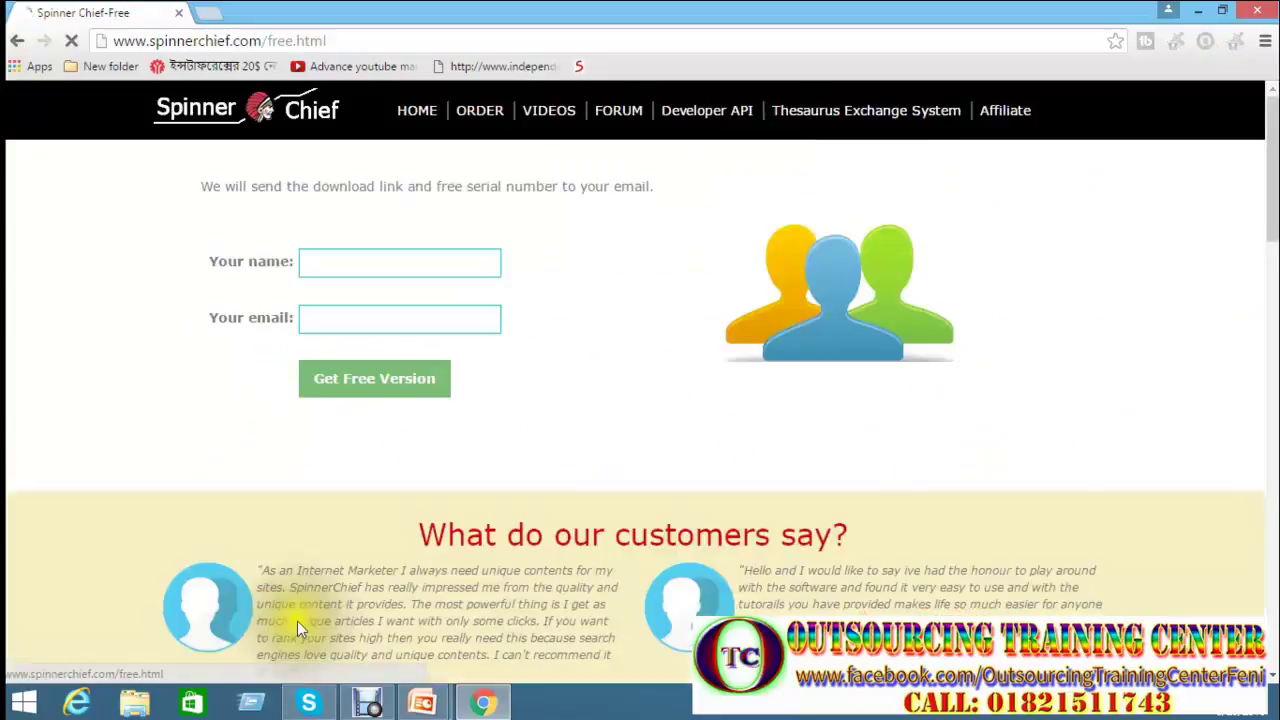
# - Fill in the requester's name and email, request the free version, and dismiss the confirmation message
pyautogui.click(381, 265)
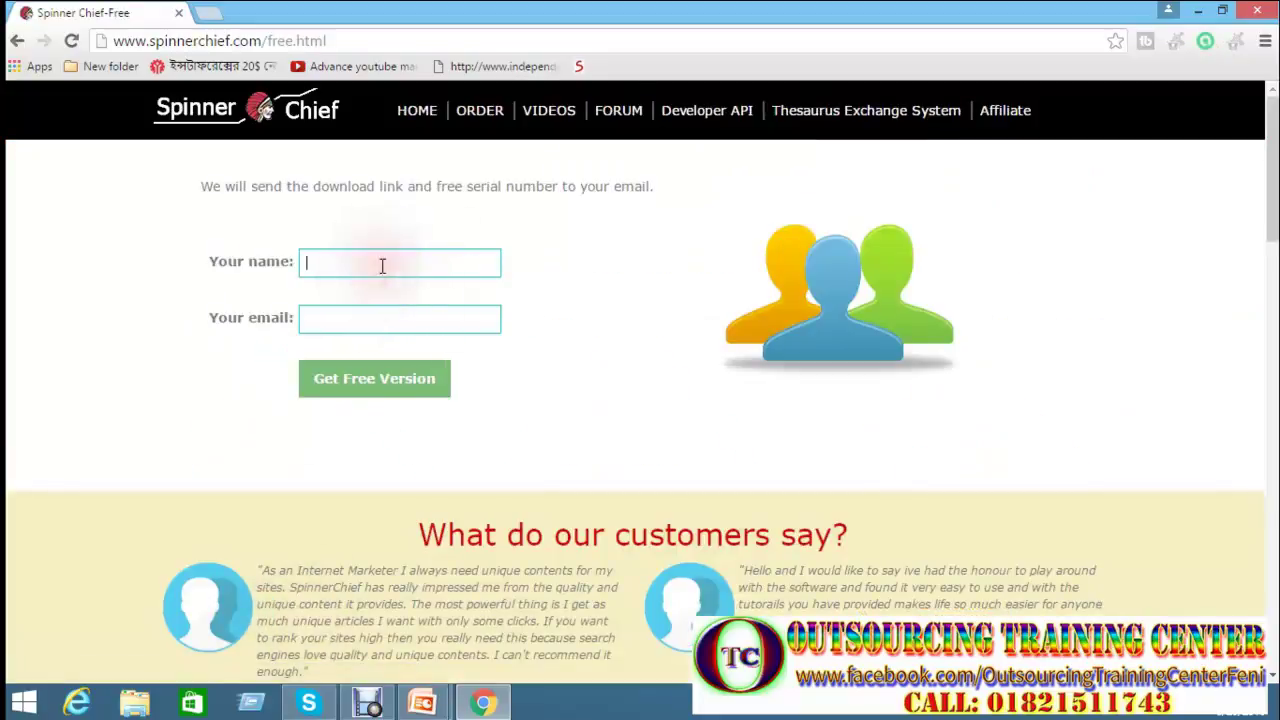
pyautogui.write('na')
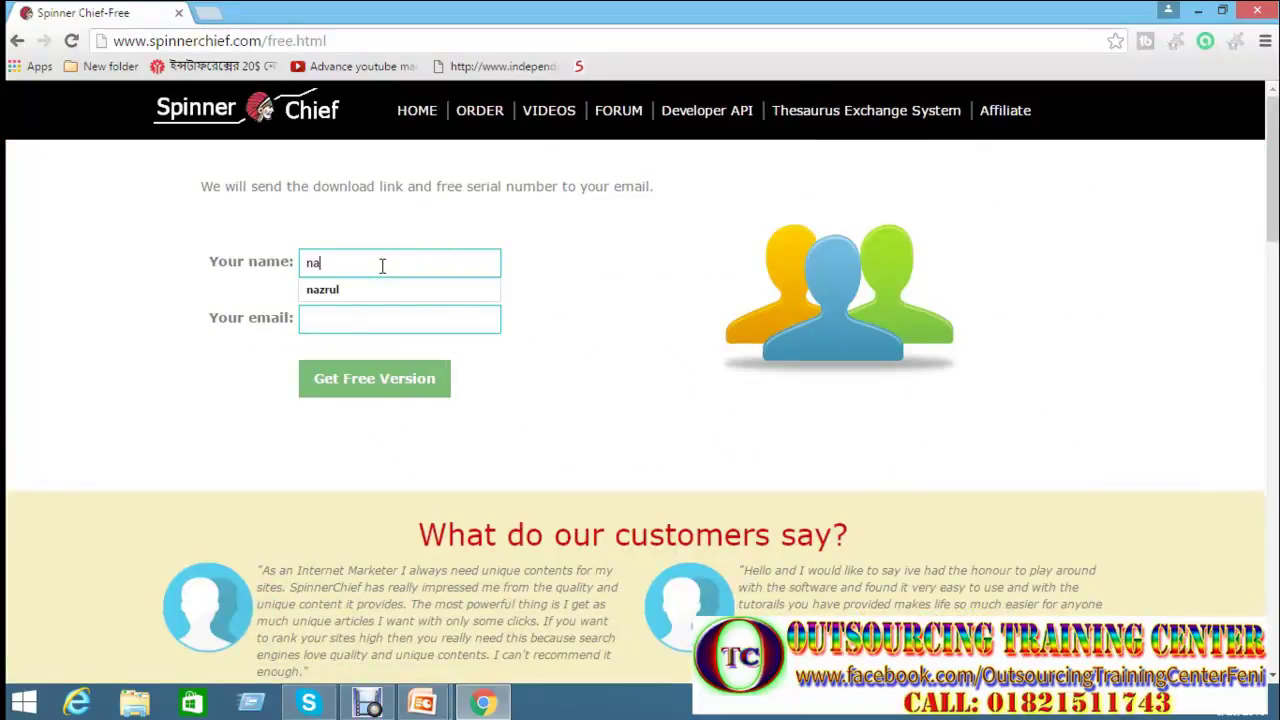
pyautogui.write('z')
pyautogui.click(385, 287)
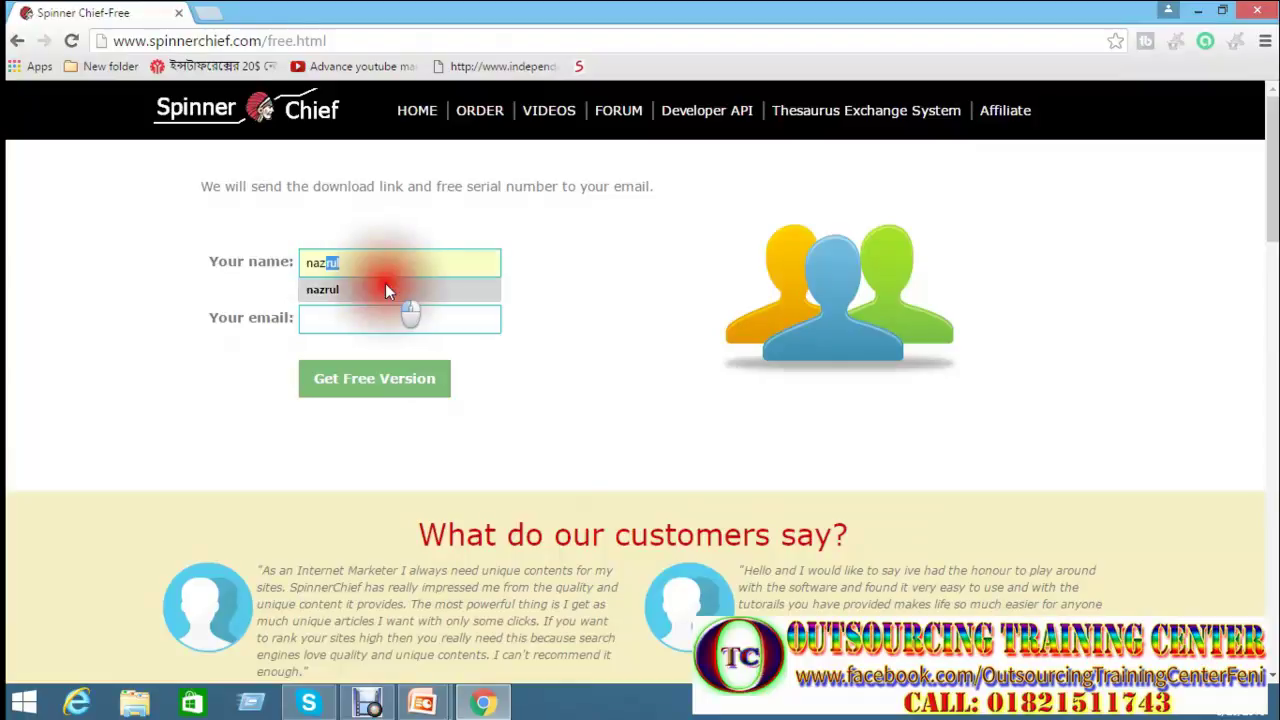
pyautogui.click(395, 327)
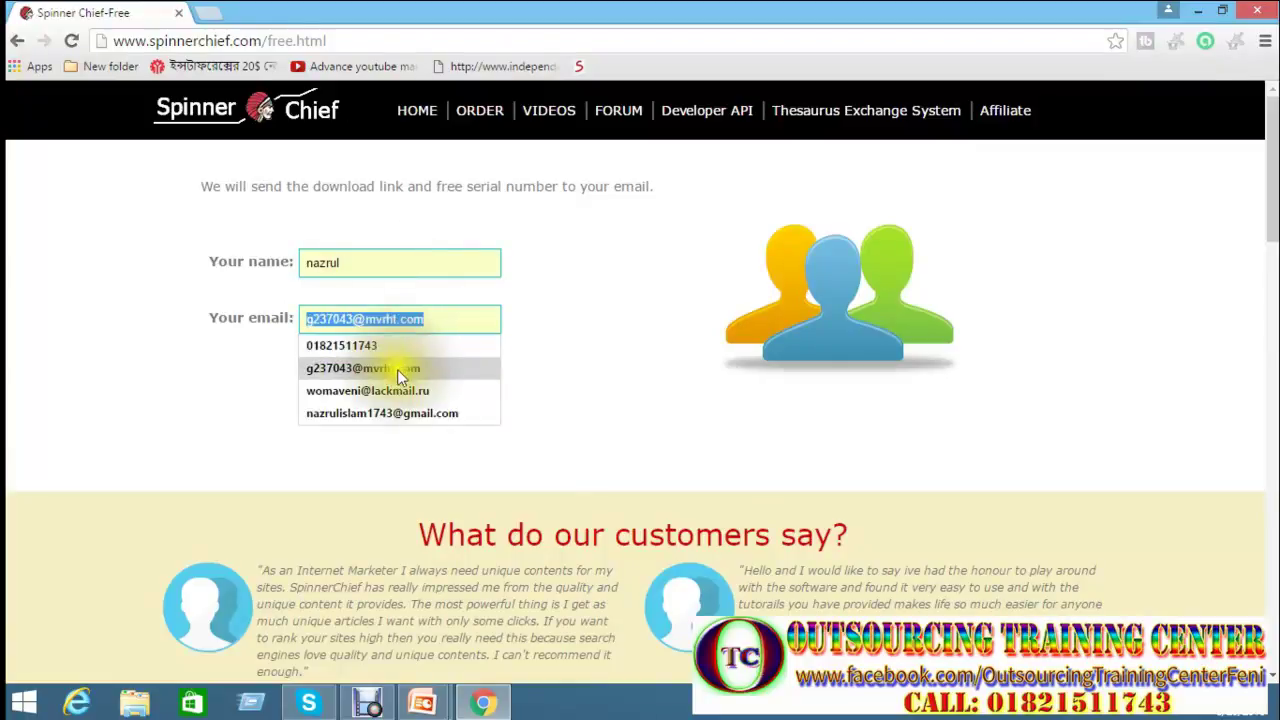
pyautogui.click(396, 414)
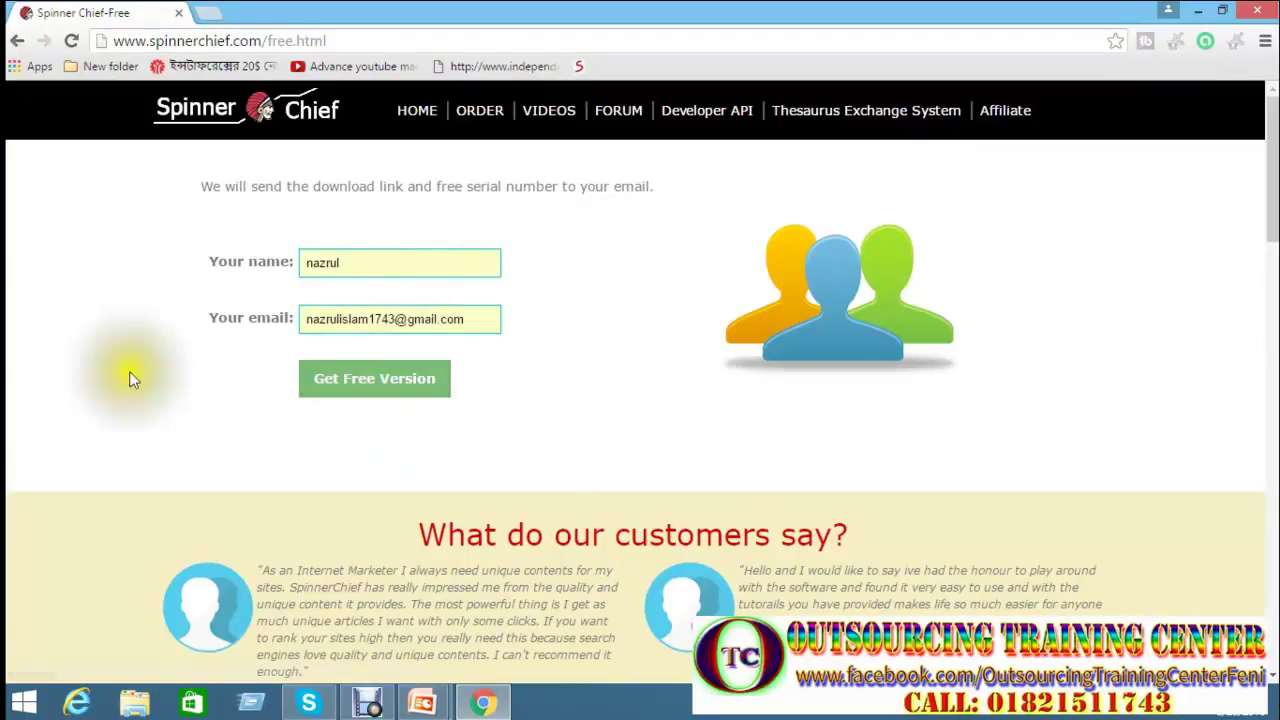
pyautogui.click(365, 382)
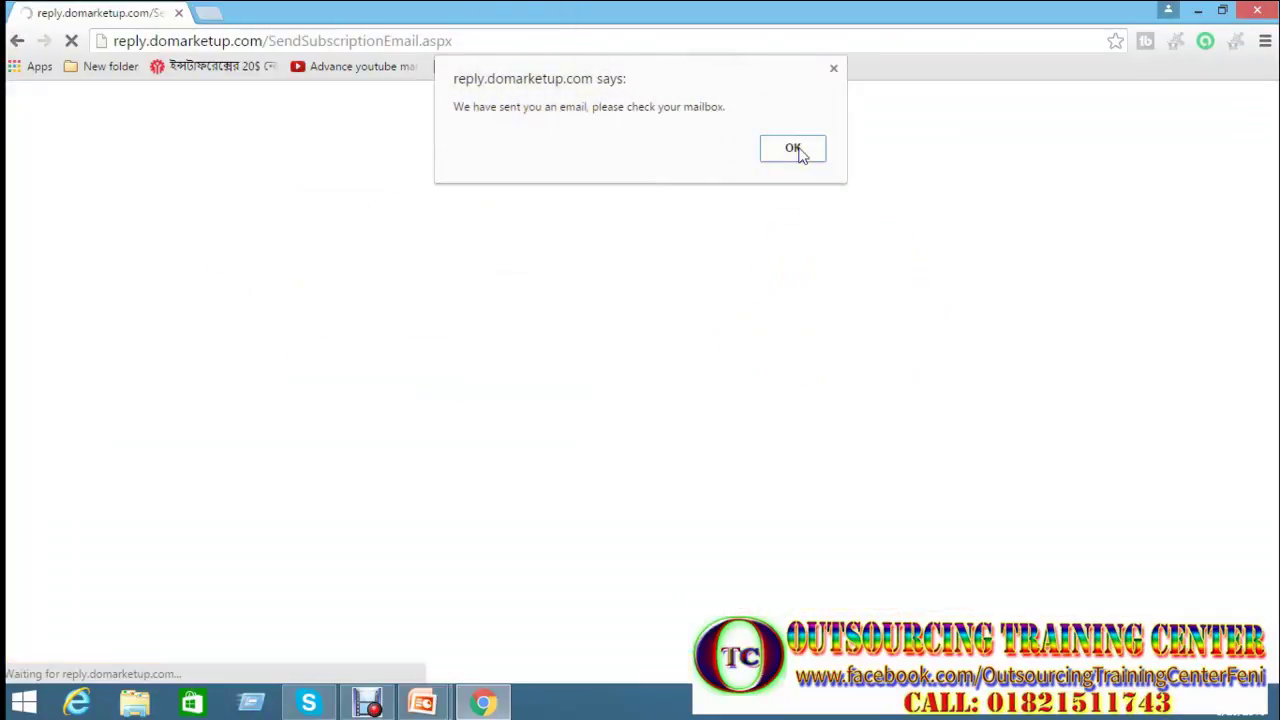
pyautogui.click(797, 152)
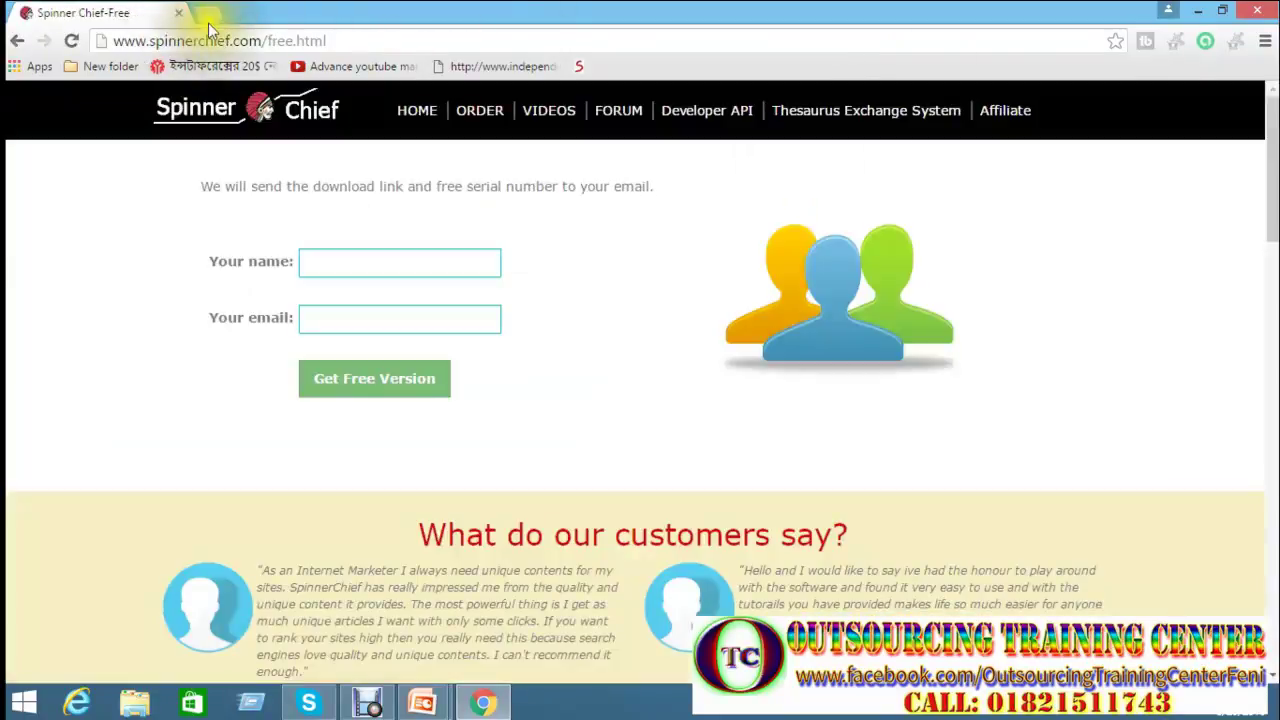
# - Search for gmail in a new browser tab and open the Gmail inbox
pyautogui.click(214, 14)
pyautogui.write('gmail')
pyautogui.press('Return')
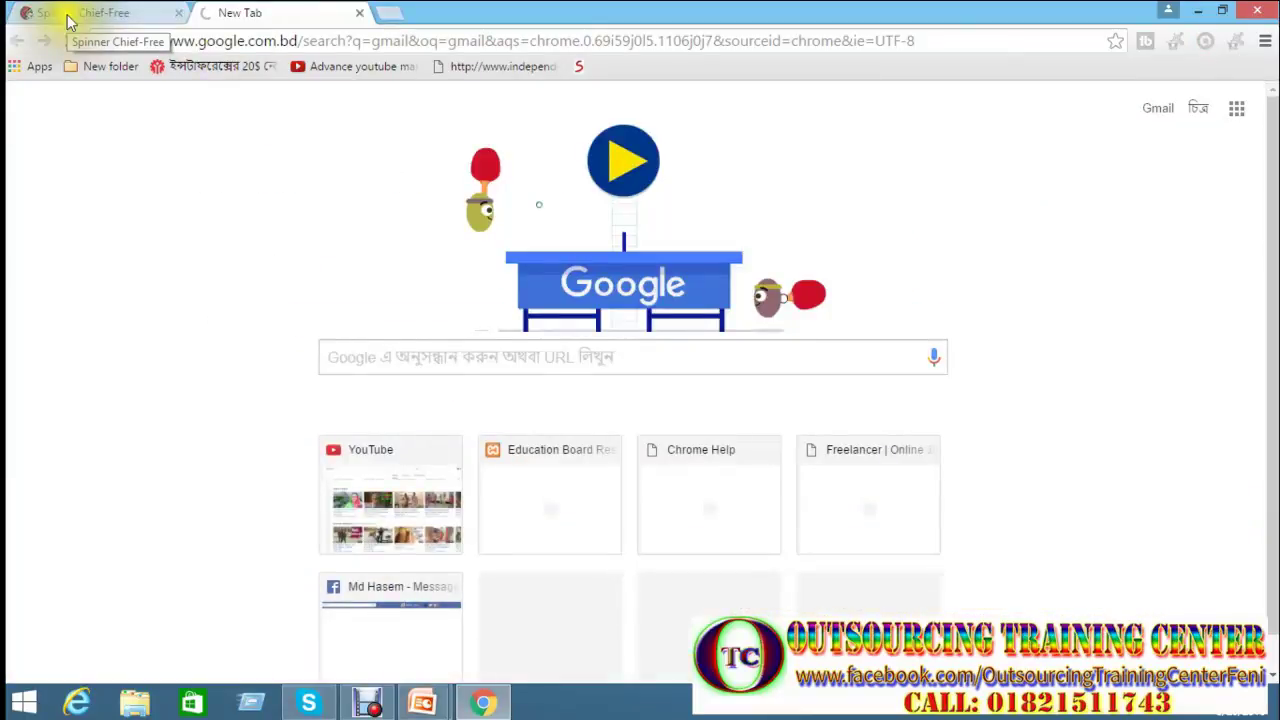
pyautogui.click(198, 256)
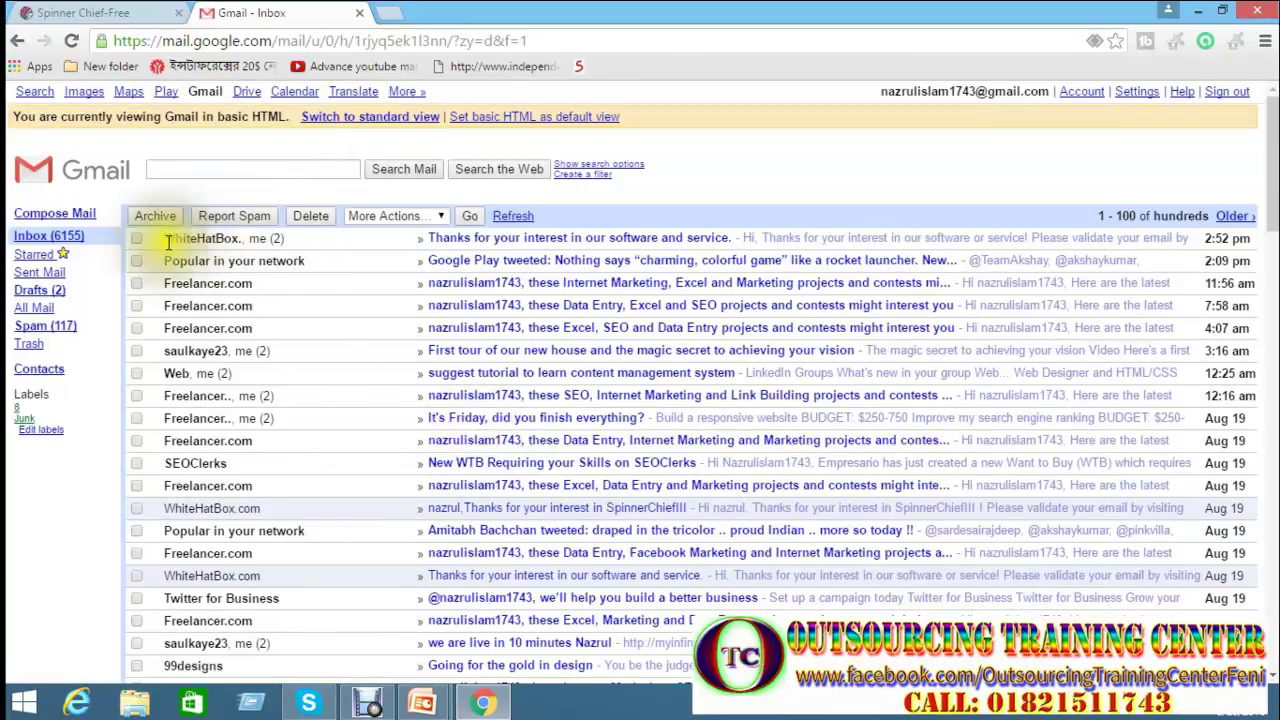
# - Validate the address through the link in the newest WhiteHatBox.com email and follow the SpinnerChief free version link
pyautogui.moveTo(155, 238); pyautogui.dragTo(833, 240)
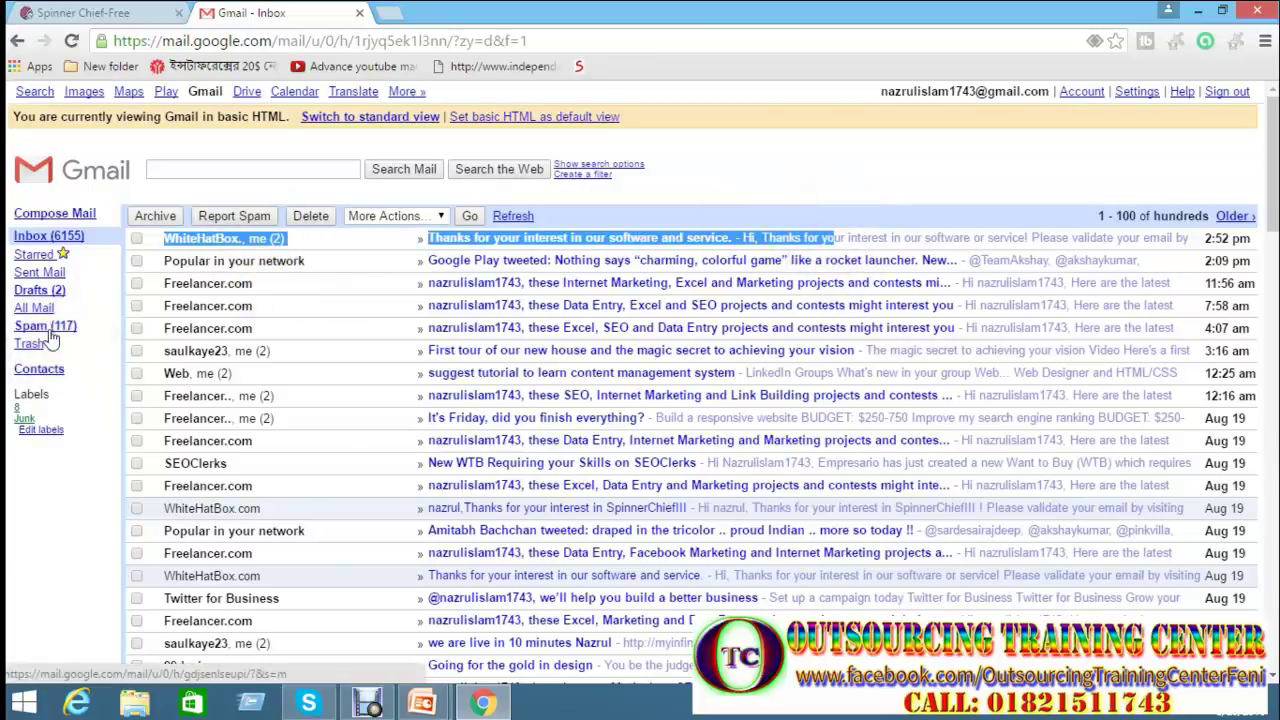
pyautogui.click(490, 245)
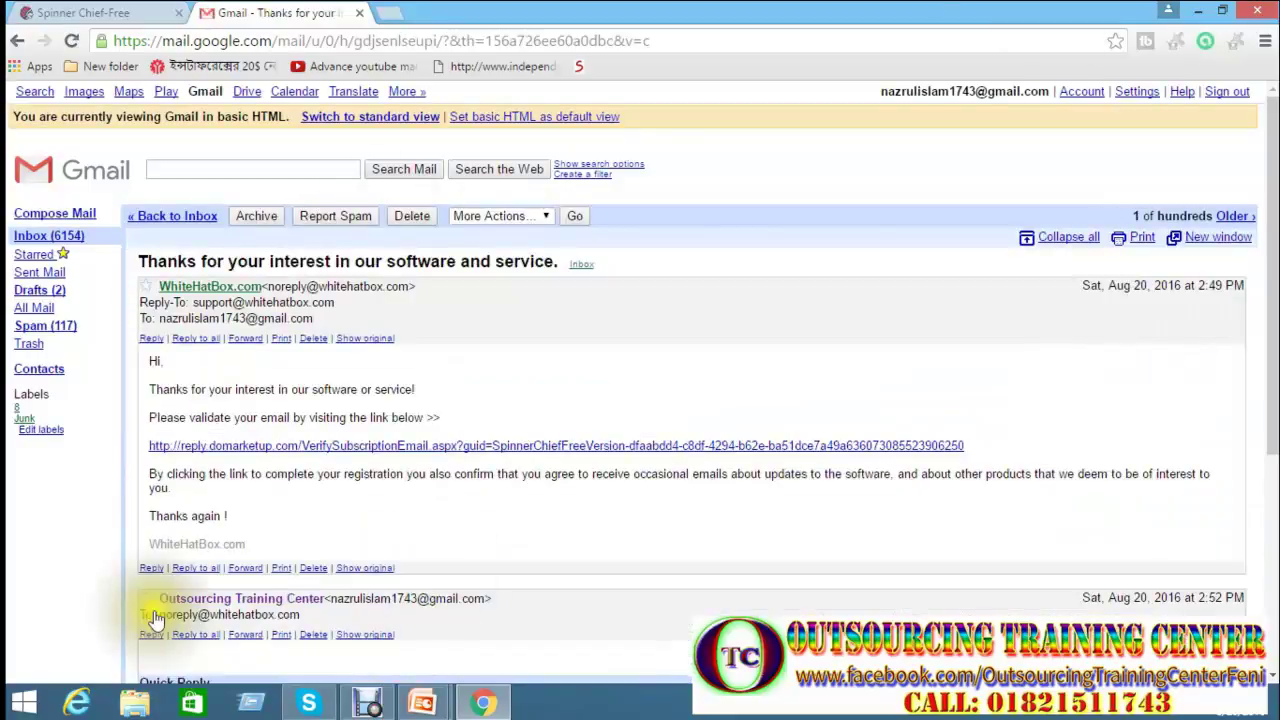
pyautogui.click(537, 446)
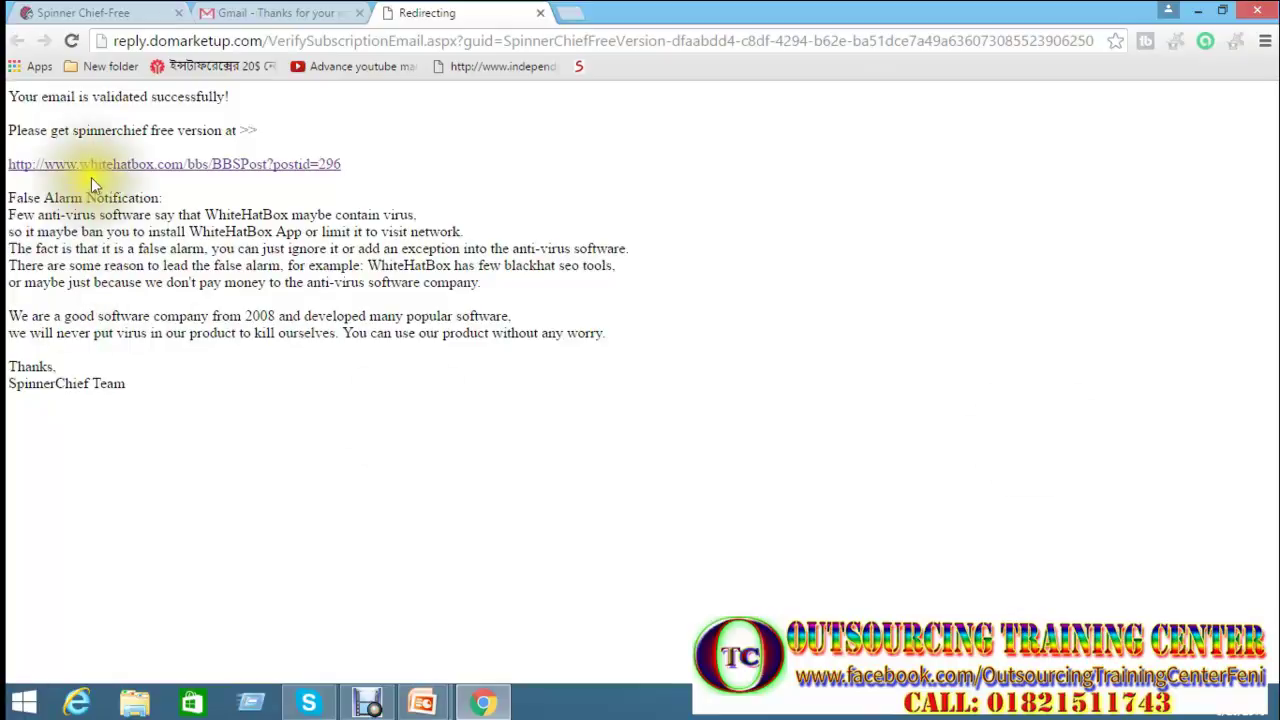
pyautogui.click(100, 176)
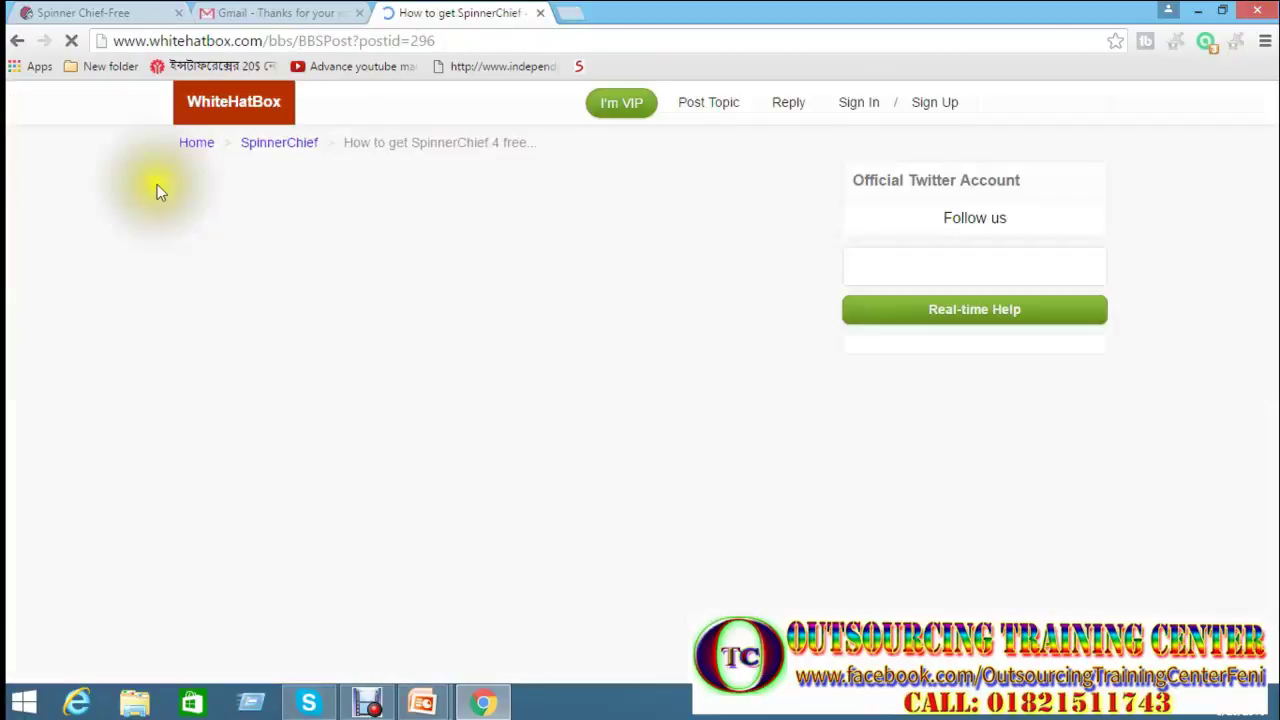
pyautogui.click(360, 438)
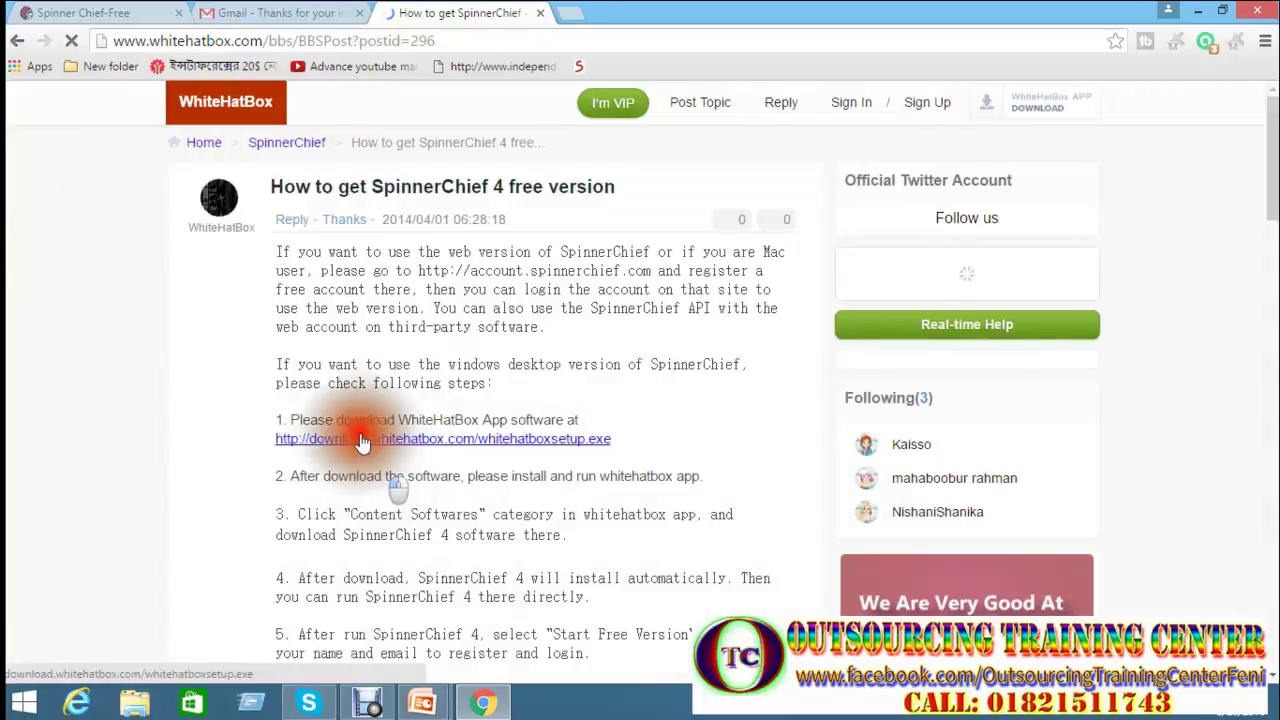
pyautogui.click(189, 657)
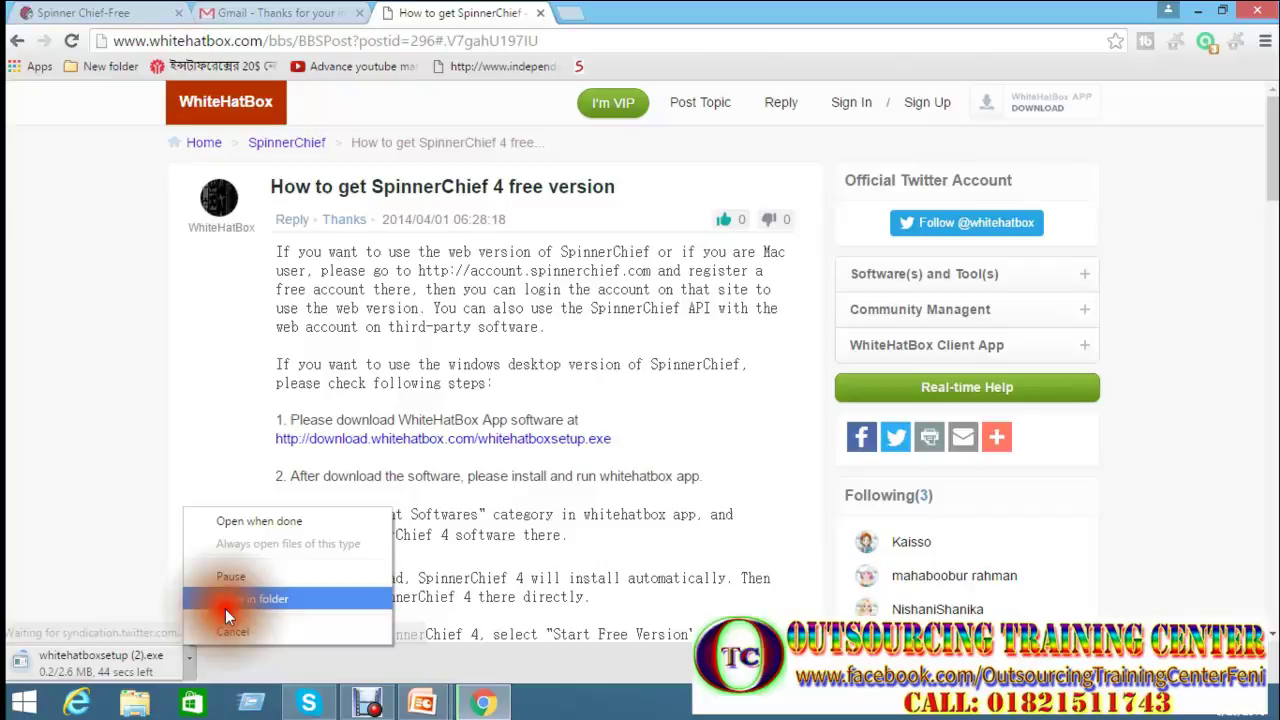
pyautogui.click(230, 632)
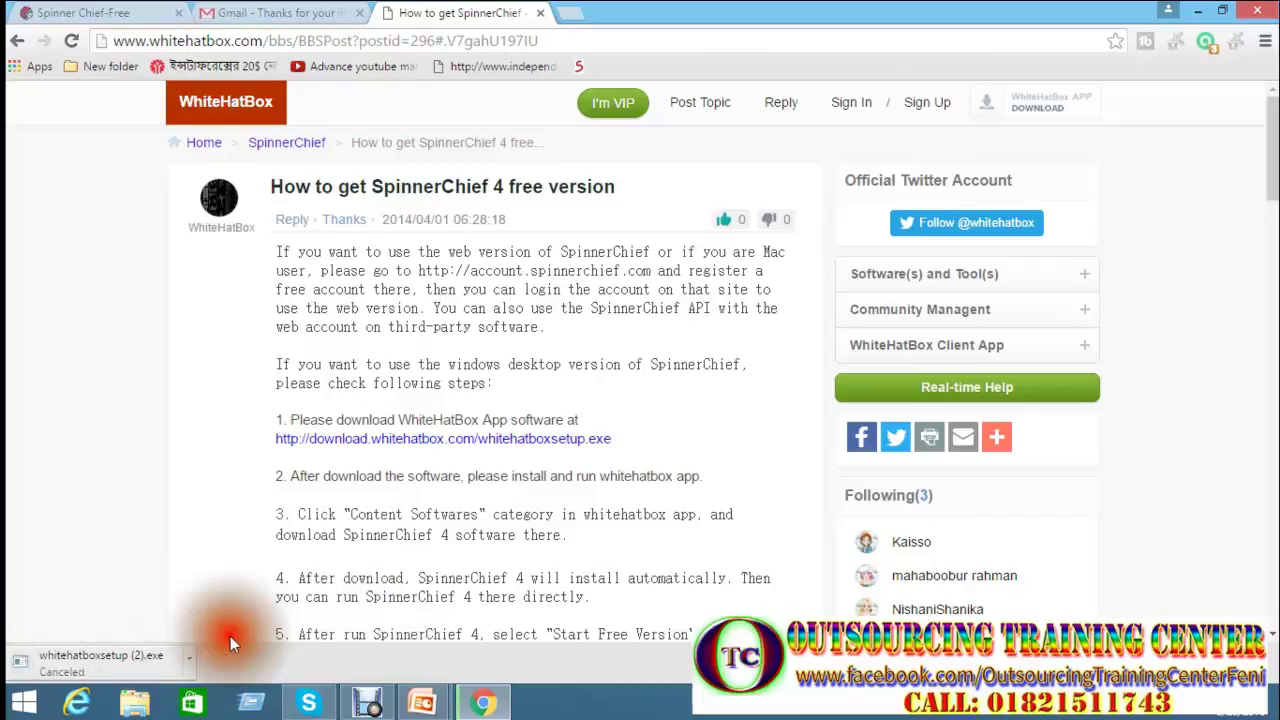
# - Switch to WhiteHatBox, open the SpinnerChiefIII entry in Content Softwares, and bring the SpinnerChief 4 window to the front
pyautogui.moveTo(44, 650); pyautogui.dragTo(497, 25)
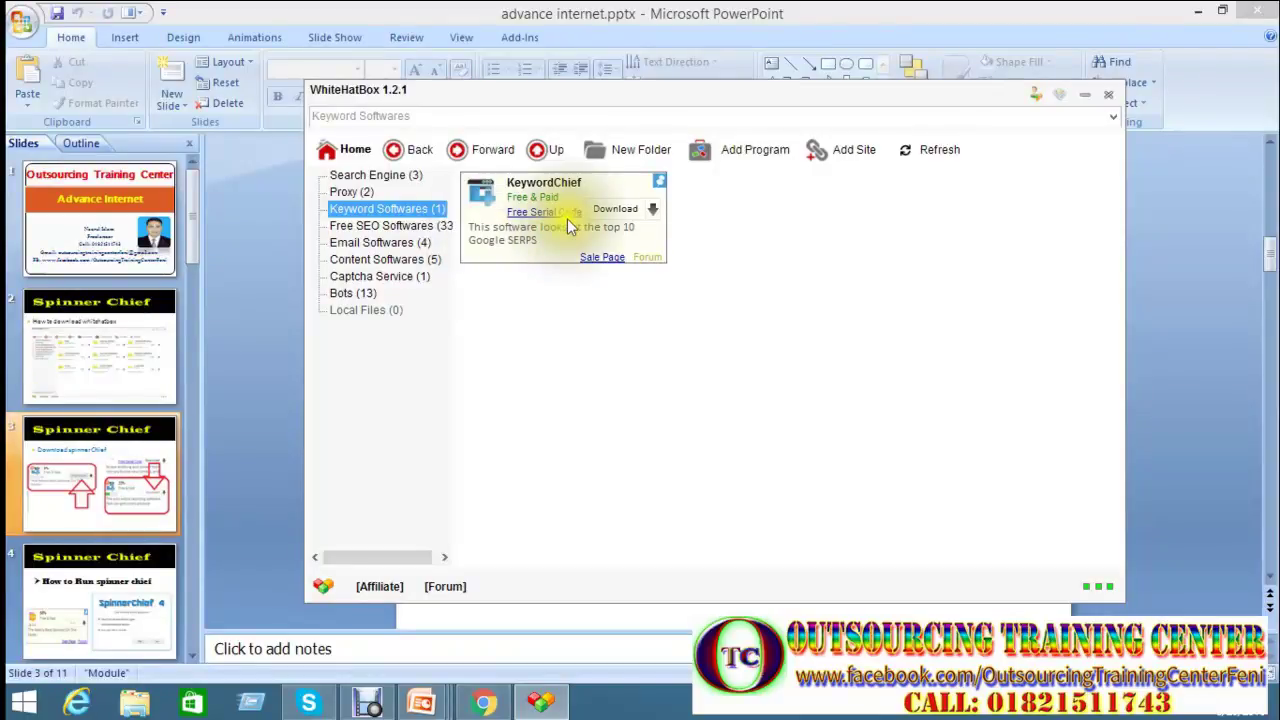
pyautogui.click(708, 195)
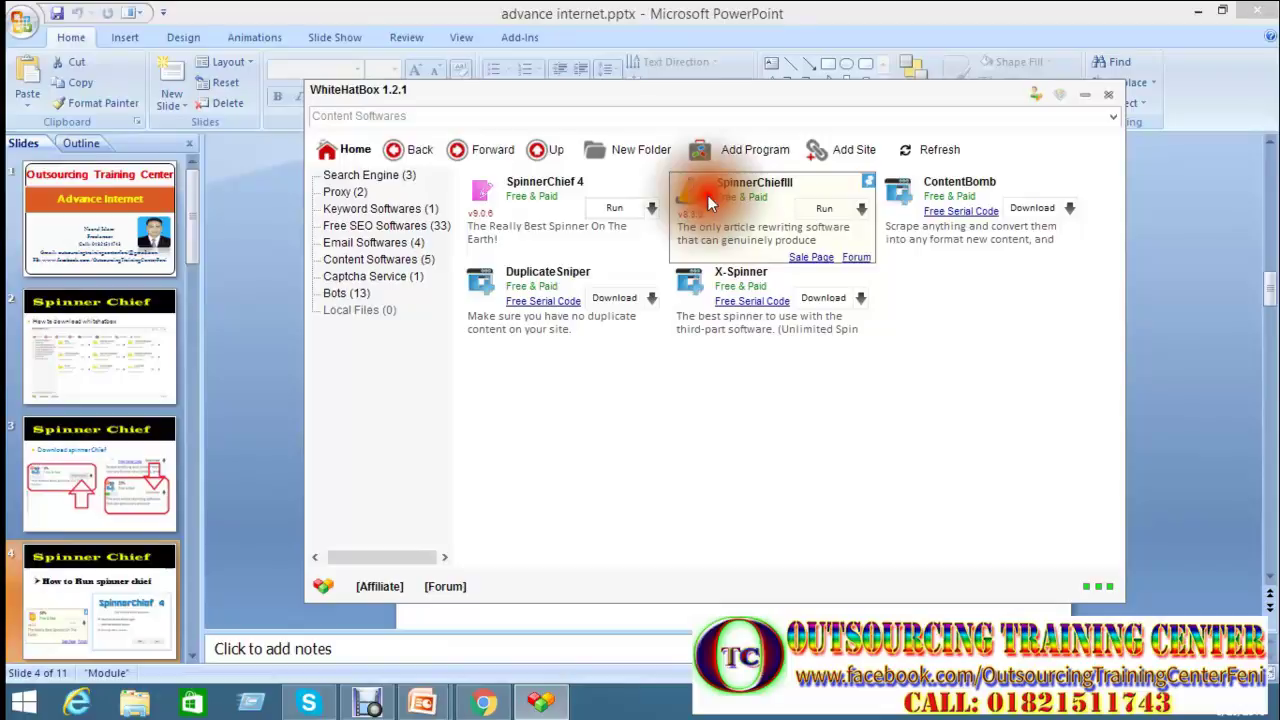
pyautogui.doubleClick(708, 203)
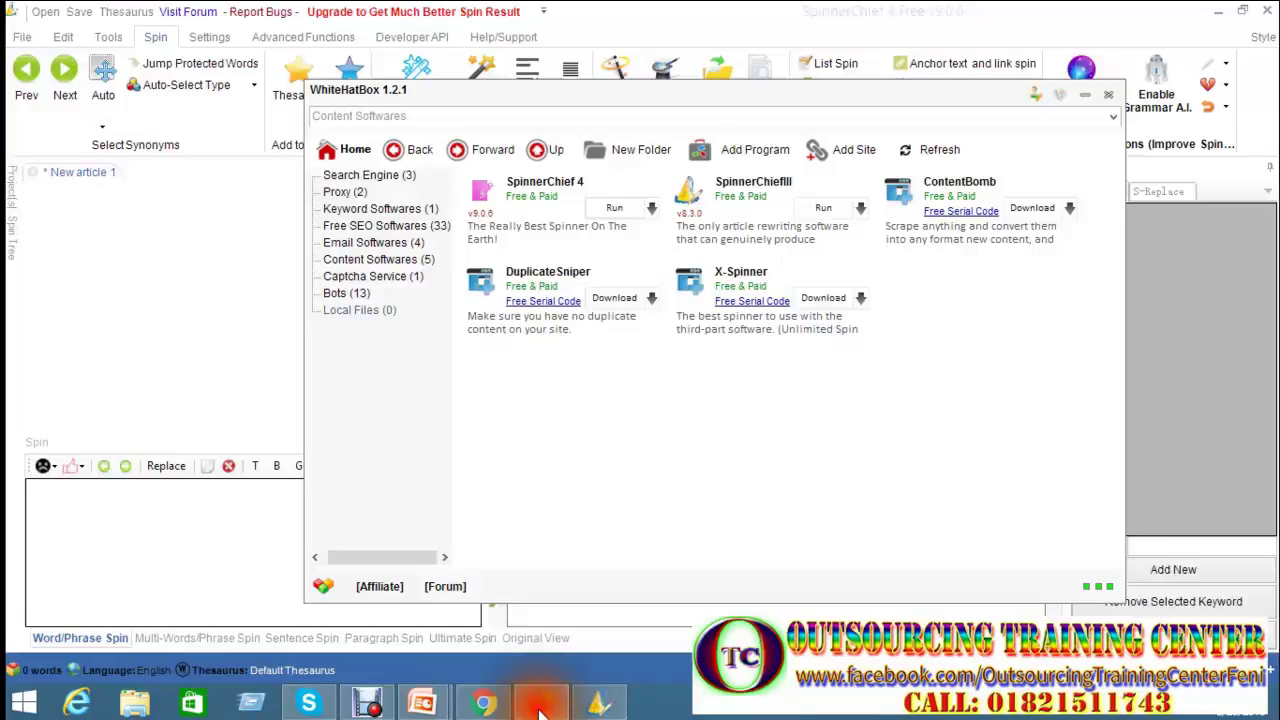
pyautogui.click(540, 705)
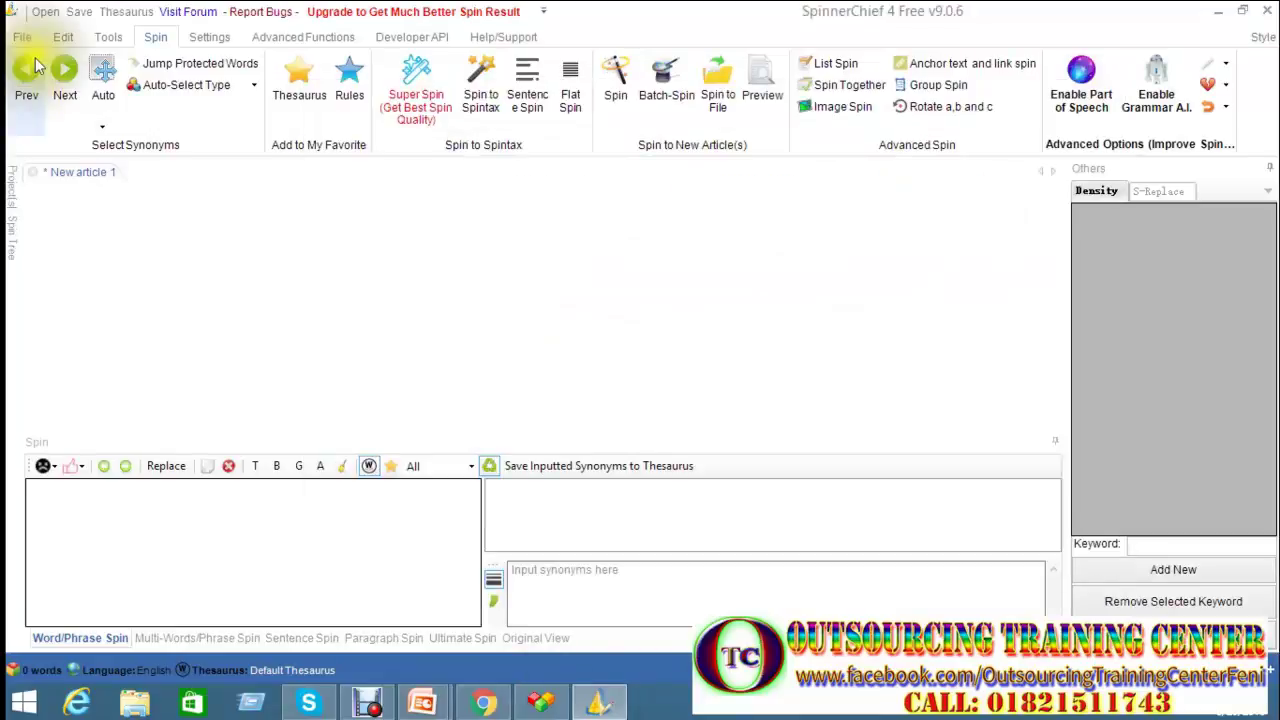
# - Put the three-paragraph sample text starting "On the Insert tab" into New article 1 and select all of it
pyautogui.click(413, 305)
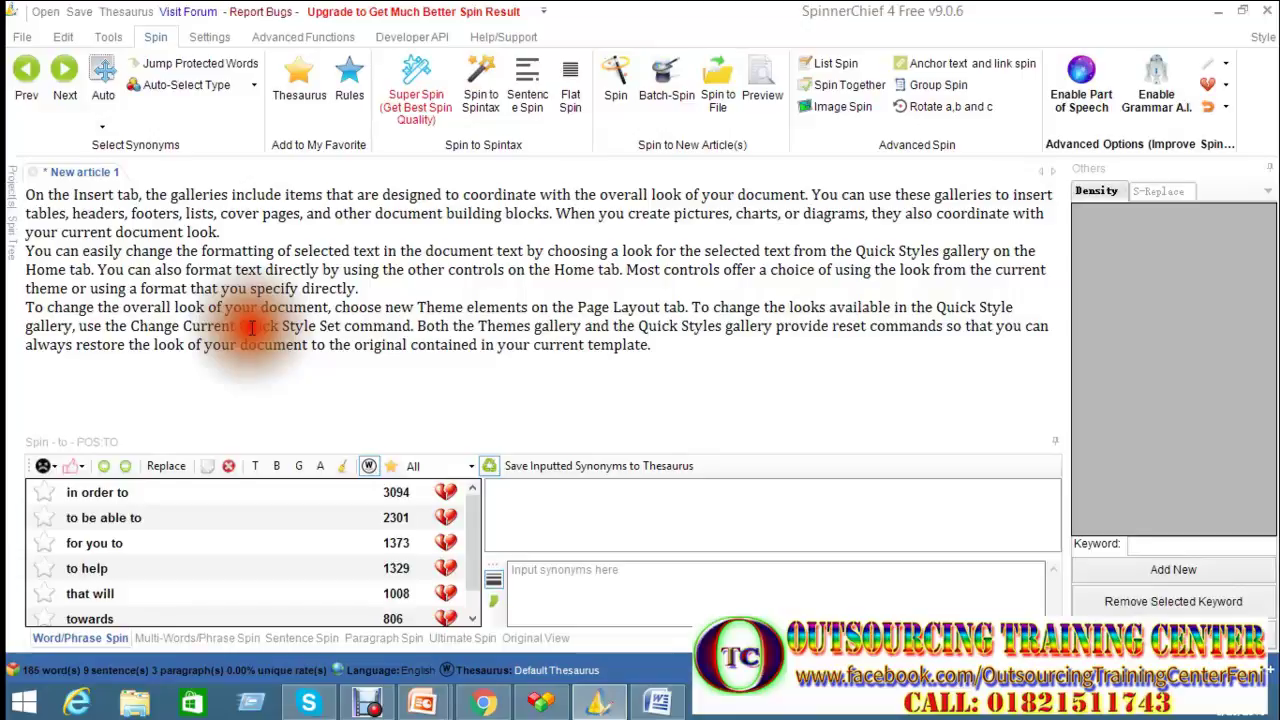
pyautogui.click(63, 37)
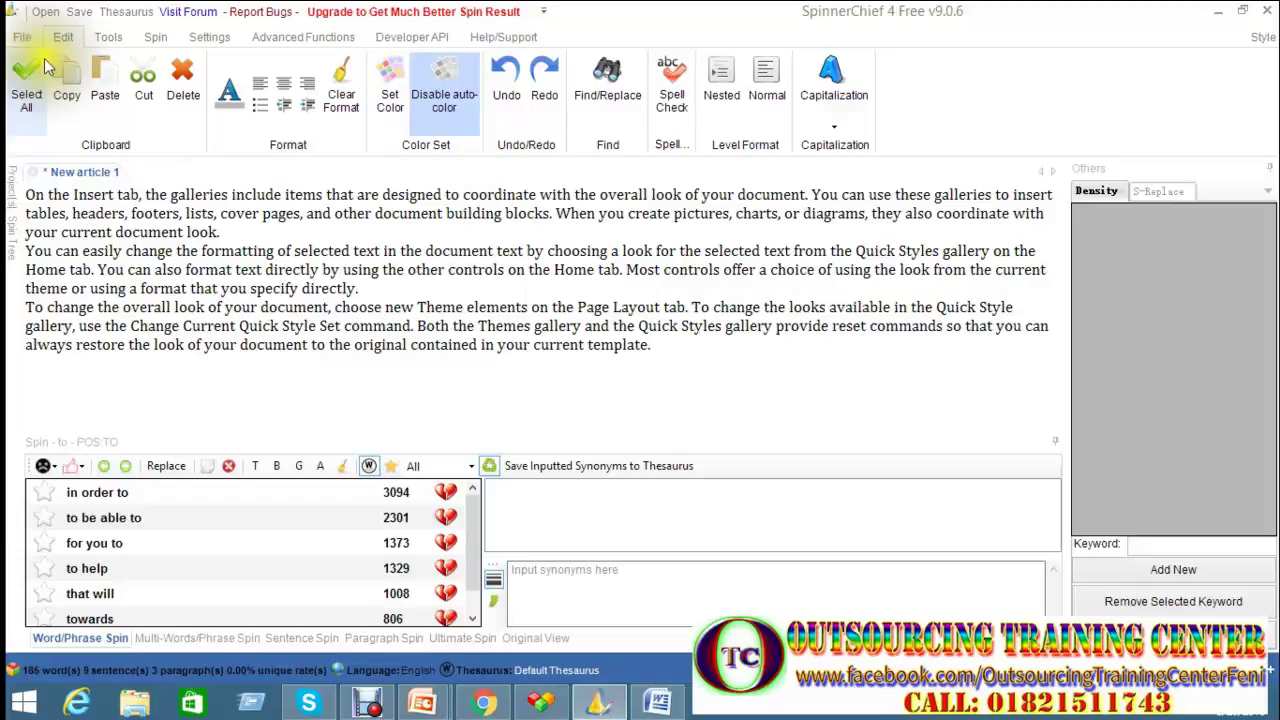
pyautogui.click(44, 66)
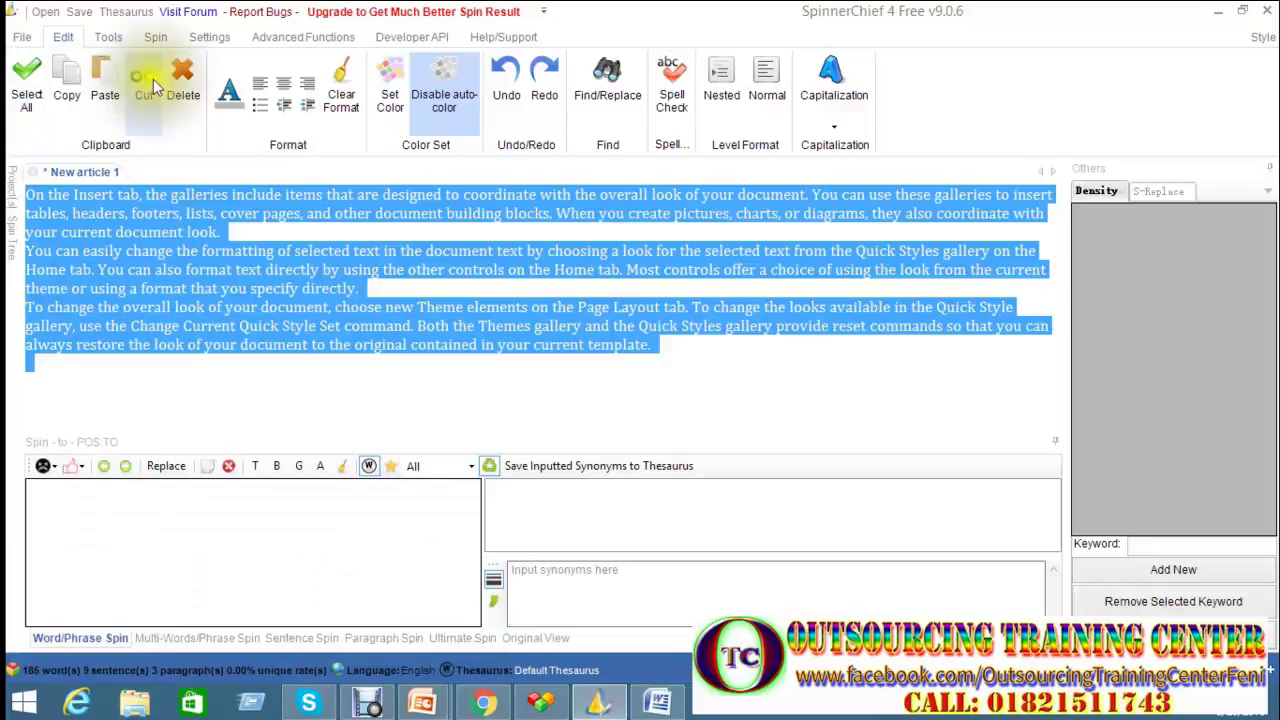
# - List the synonyms for the word "Change" in the article's third paragraph
pyautogui.click(155, 325)
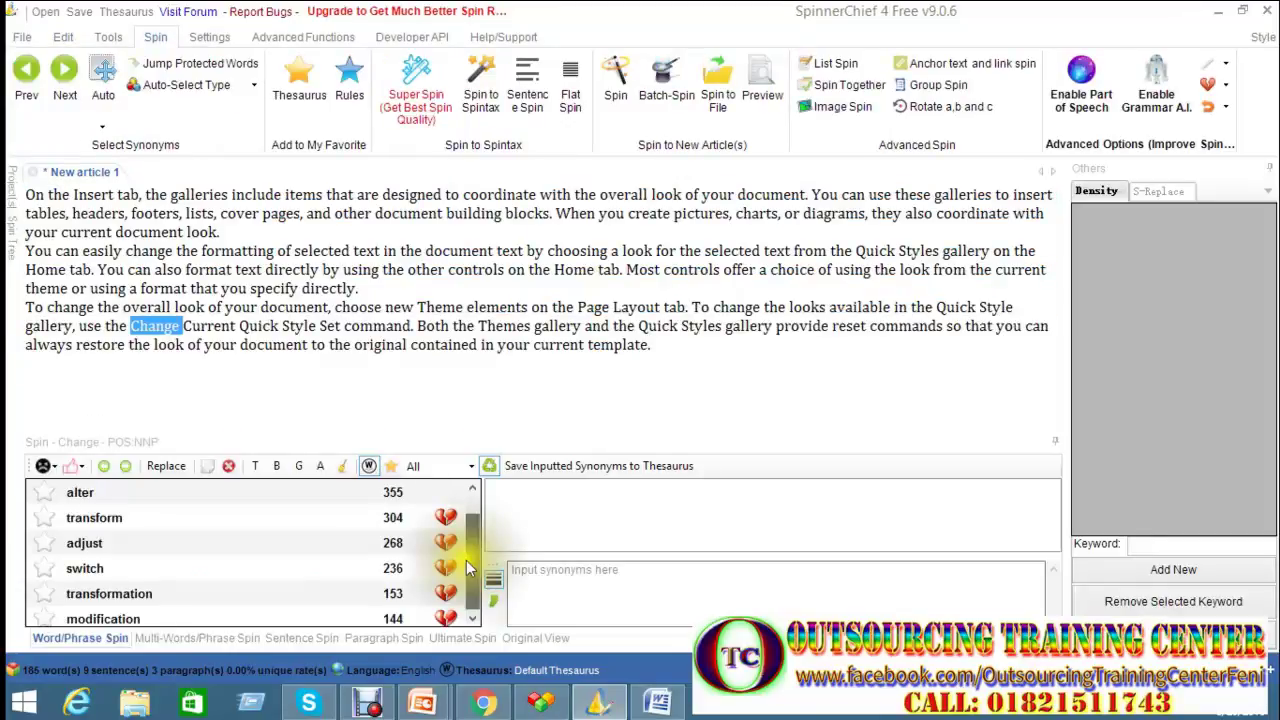